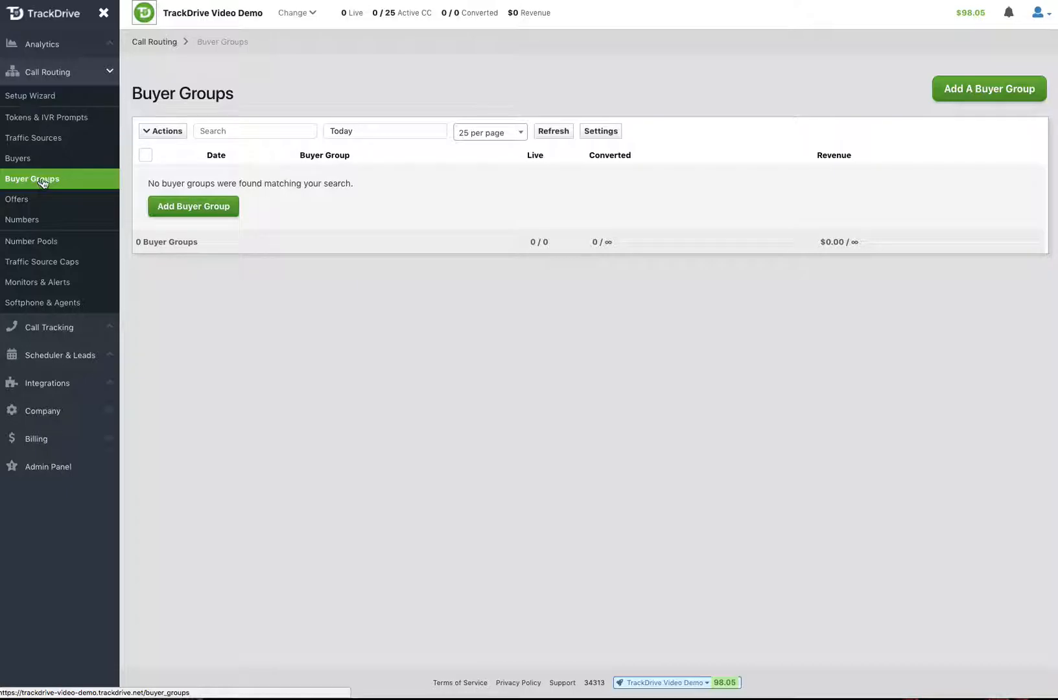
Start a new buyer group with Add Buyer Group on the Buyer Groups page
left_click(191, 210)
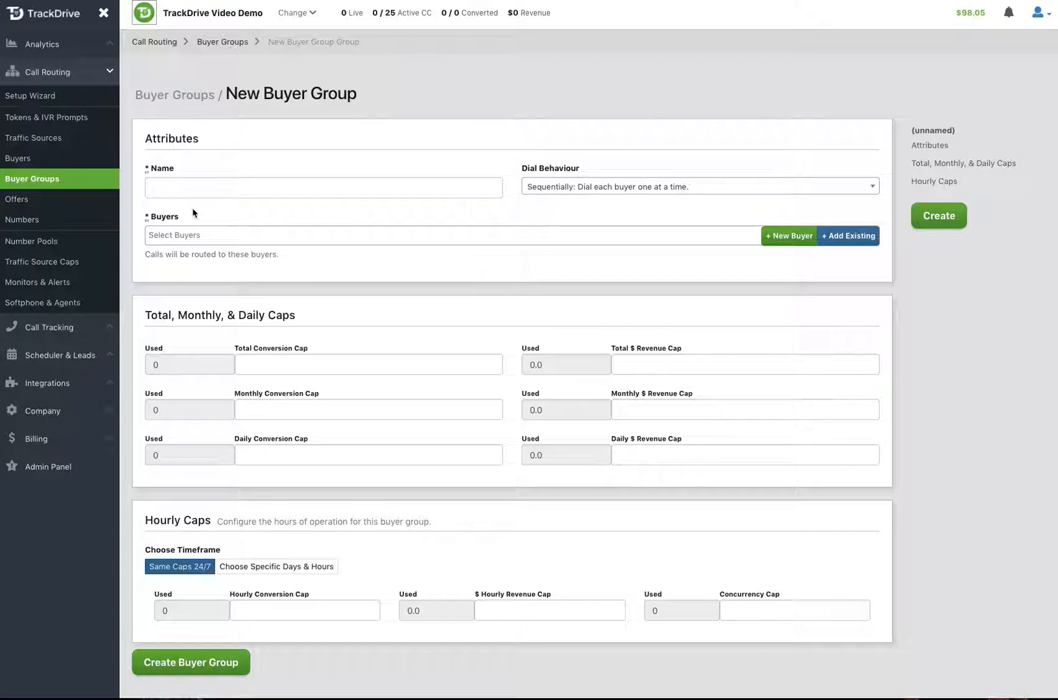
Name the new buyer group 'ABC Group' and view the Dial Behaviour choices
left_click(193, 189)
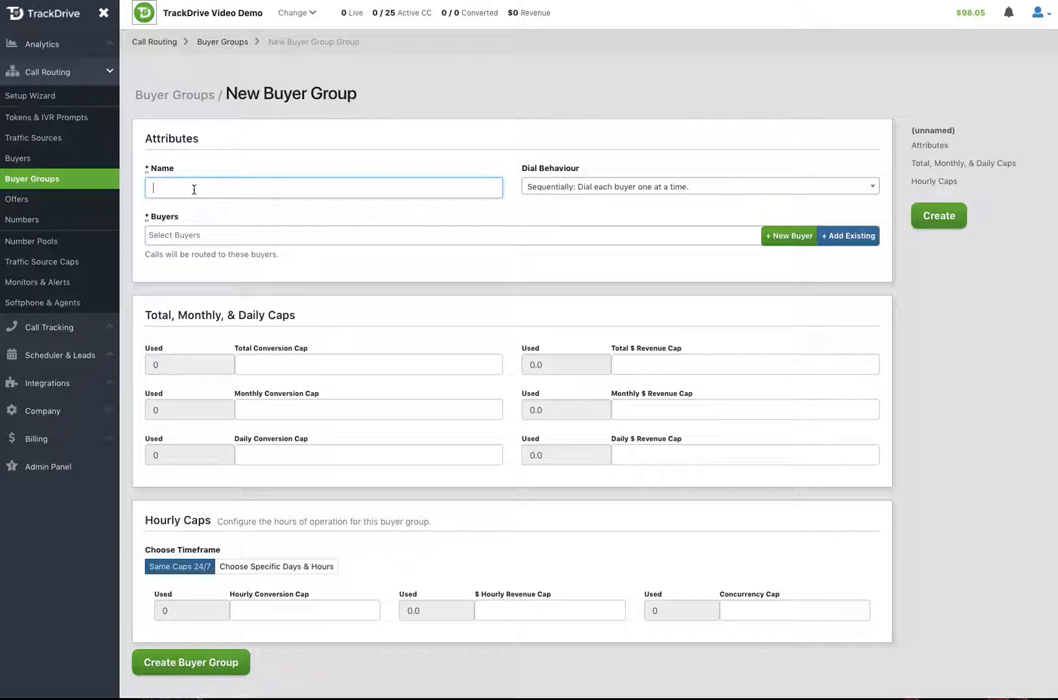
type("ABC")
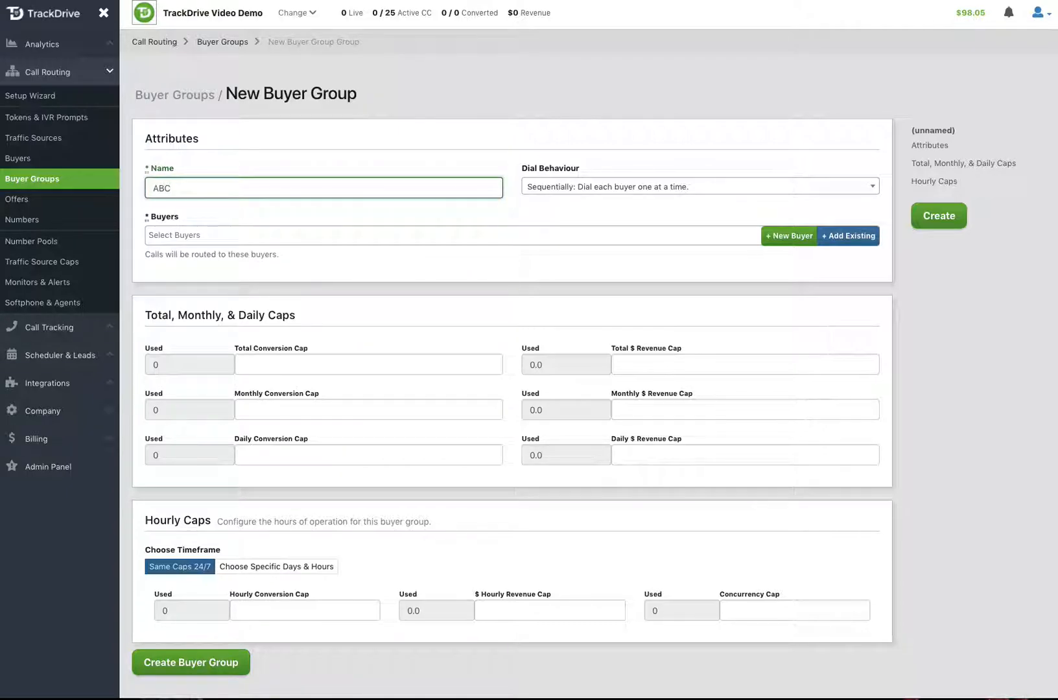
type(" Group")
left_click(588, 188)
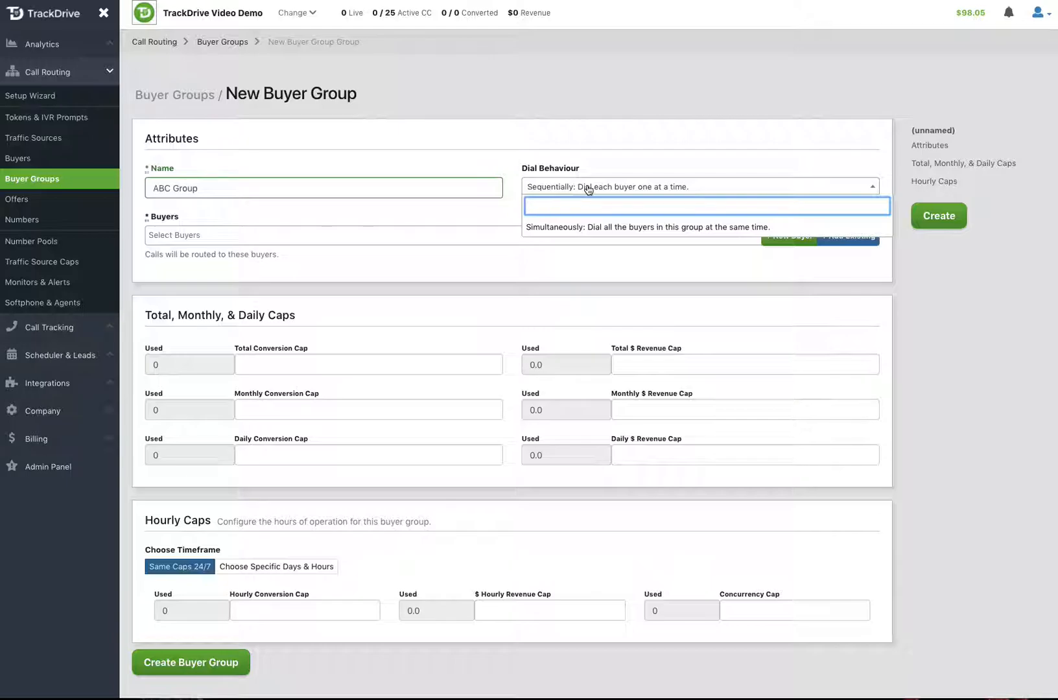
Try Simultaneously for Dial Behaviour, then set it back to Sequentially
left_click(587, 227)
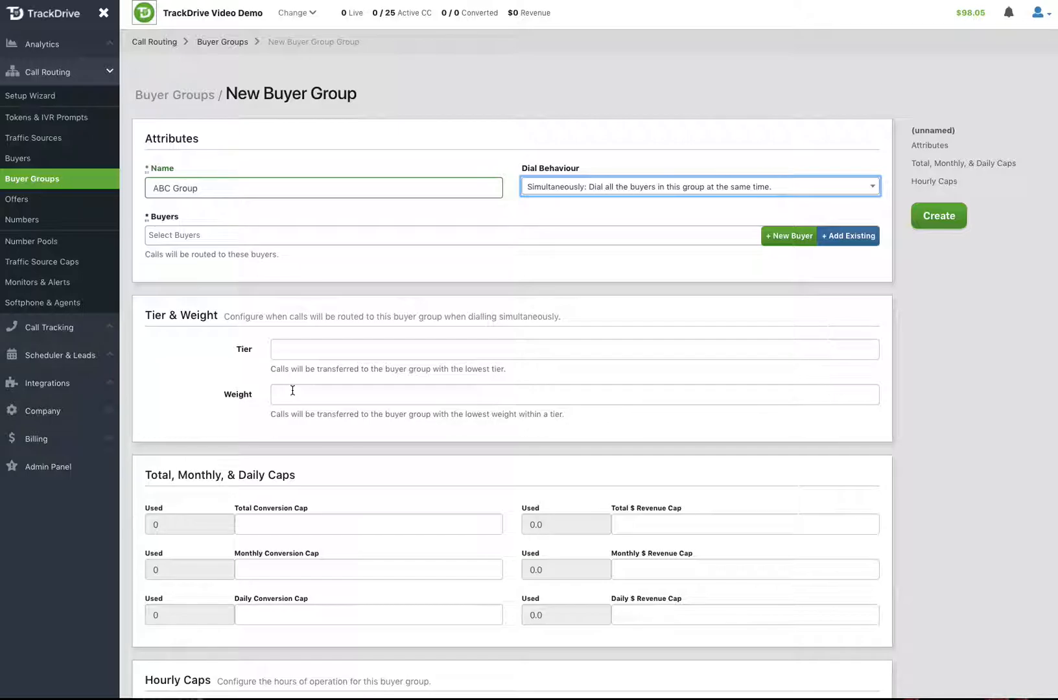
left_click(589, 189)
left_click(590, 227)
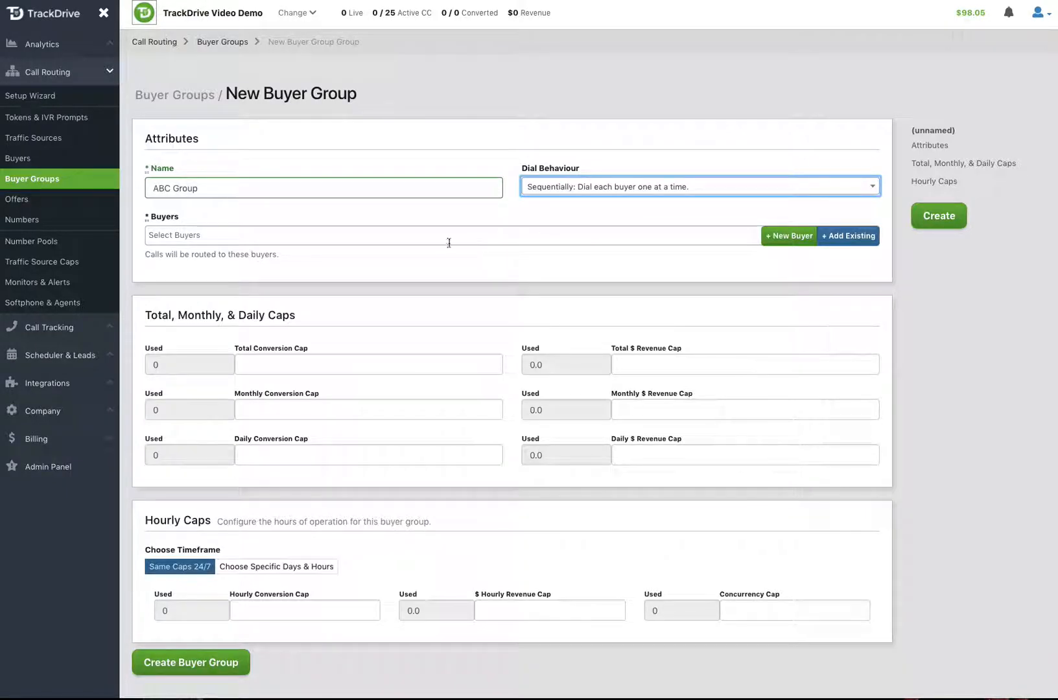
Add buyers 1002 - ABC New Student Loan Company and 1001 - ABC Lending to the group
left_click(408, 235)
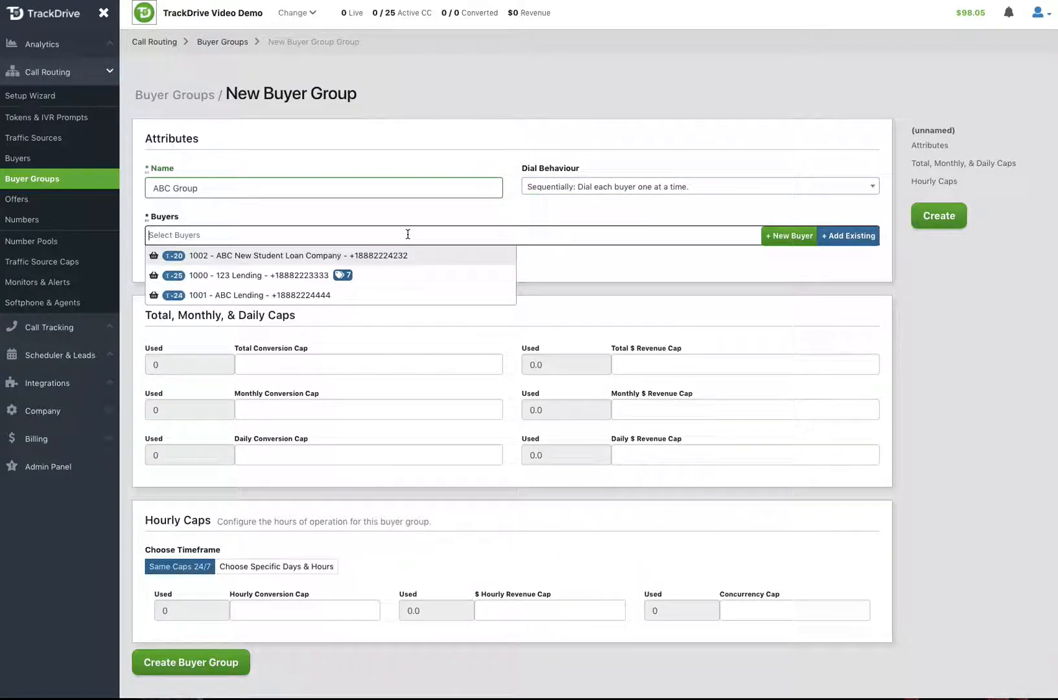
left_click(277, 256)
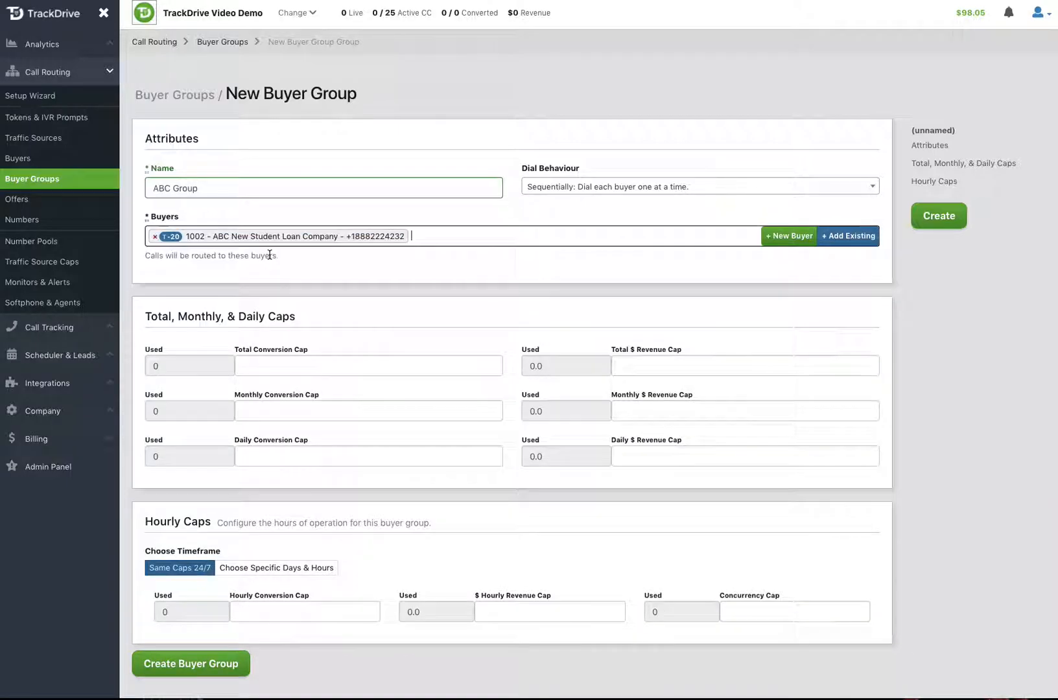
left_click(425, 243)
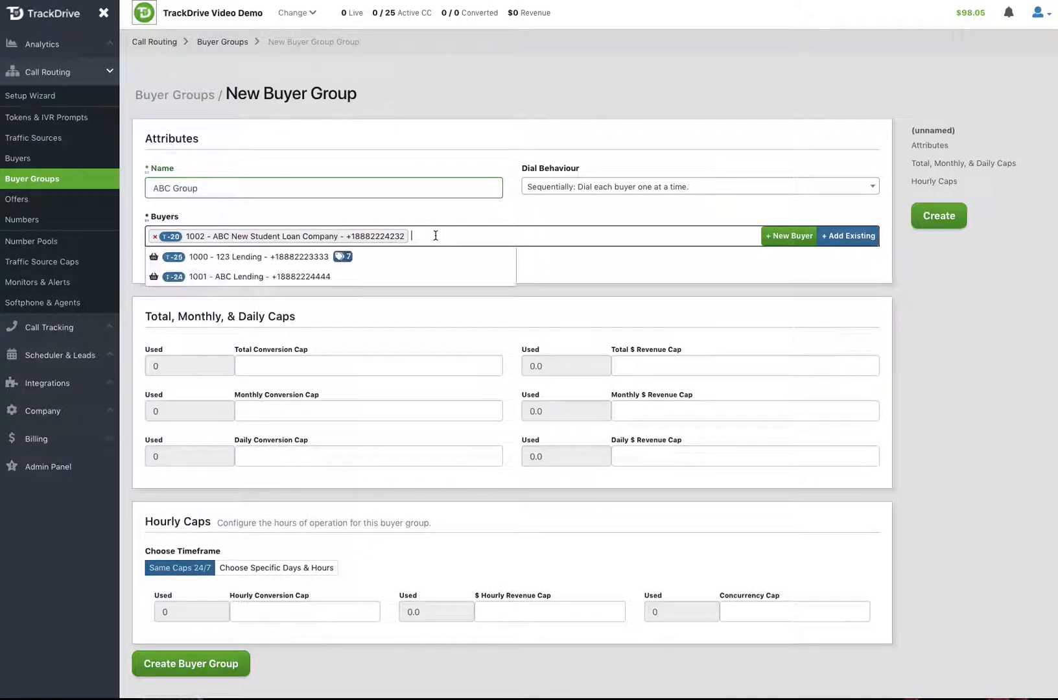
left_click(306, 277)
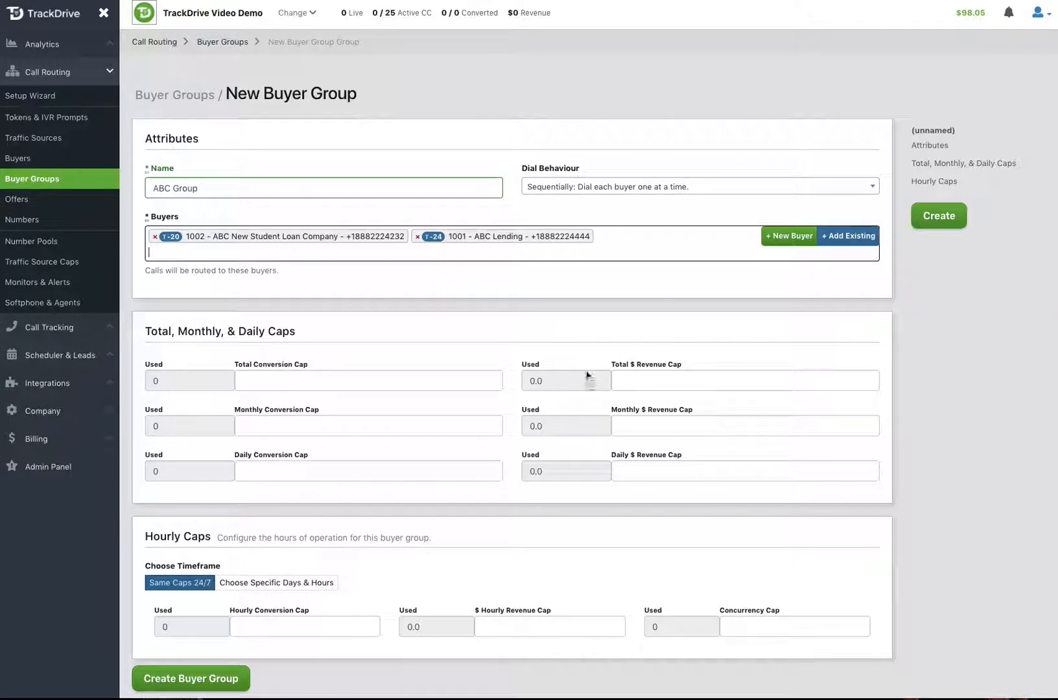
scroll(535, 382, "down", 3)
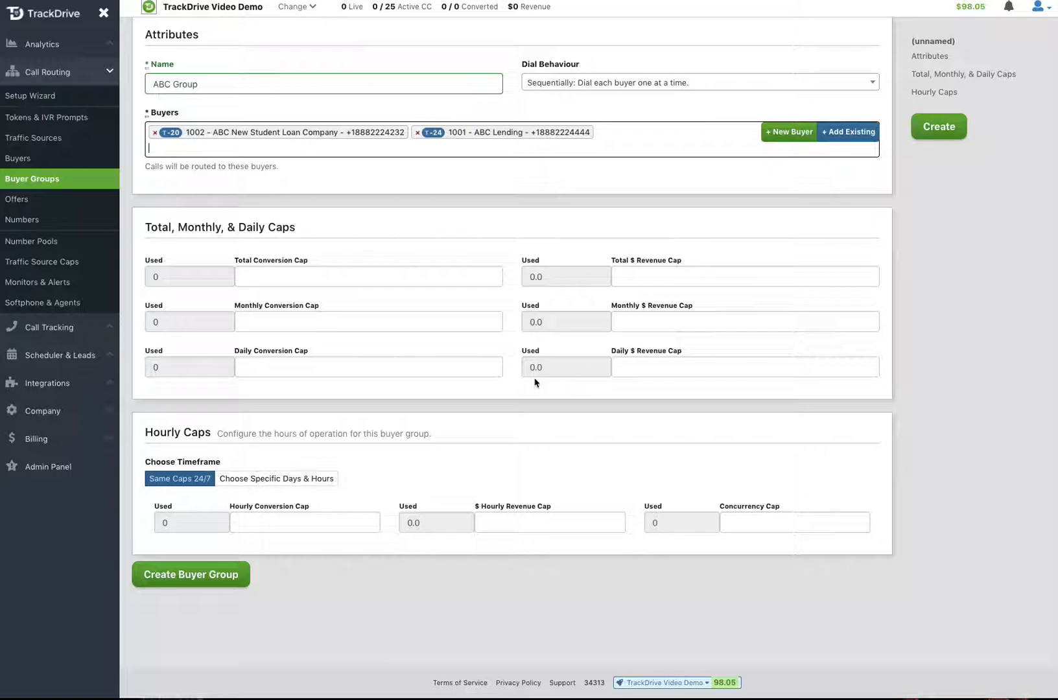
Set the Total $ Revenue Cap to 2000 and create the ABC Group buyer group
left_click(640, 277)
type("2000")
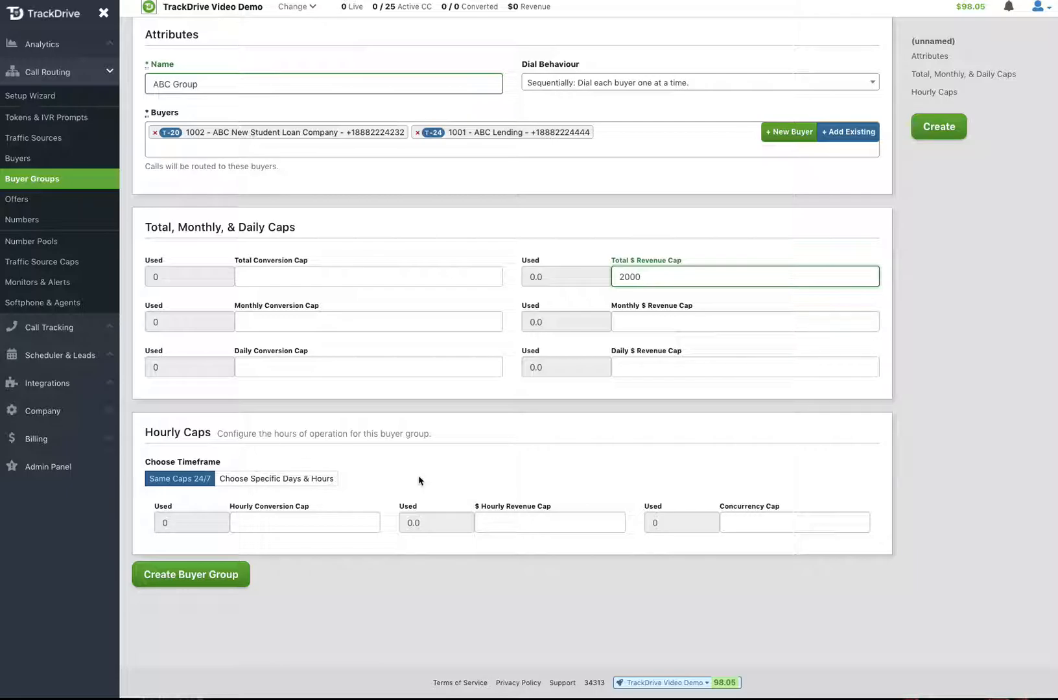
left_click(198, 578)
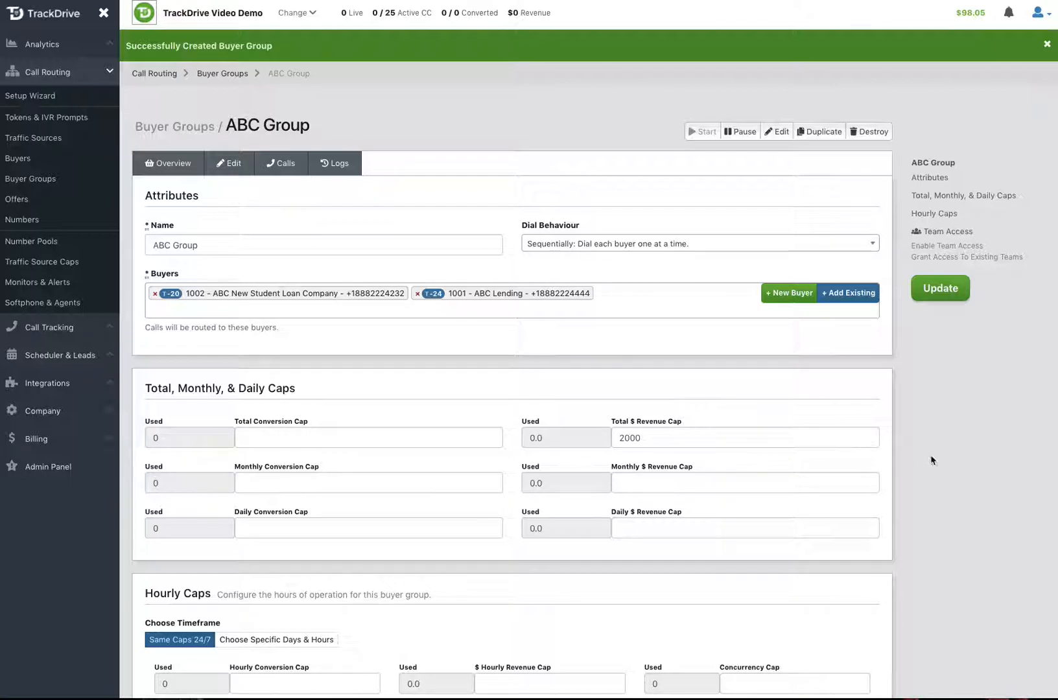
Set Enable Team Access to Yes and invite a user by their e-mail address
scroll(931, 461, "down", 1)
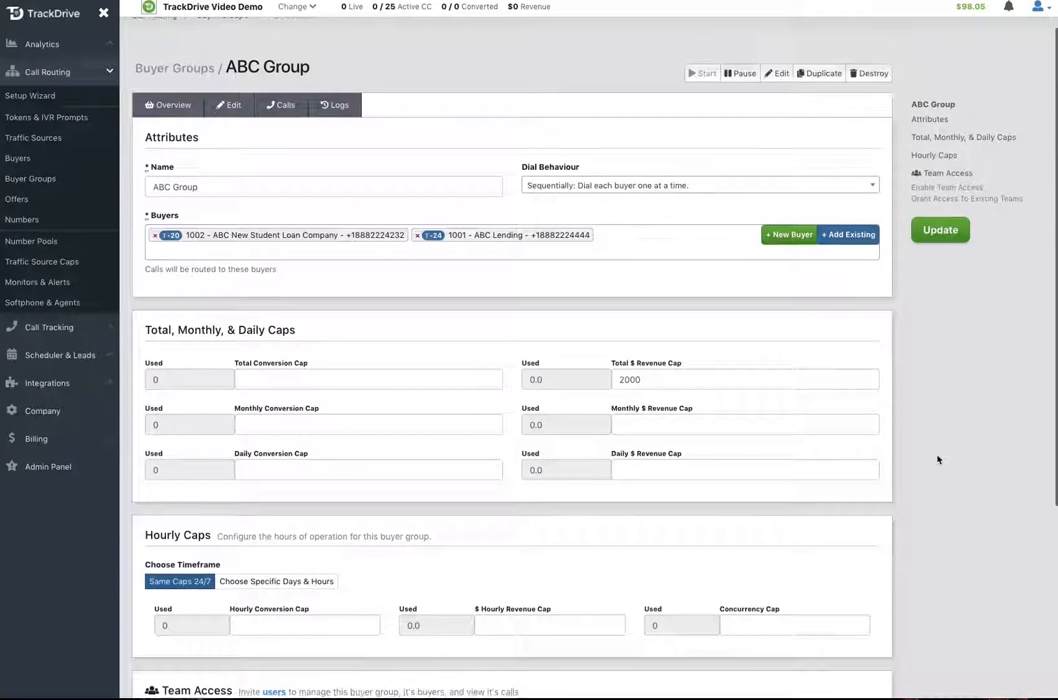
scroll(937, 460, "down", 1)
scroll(938, 460, "down", 3)
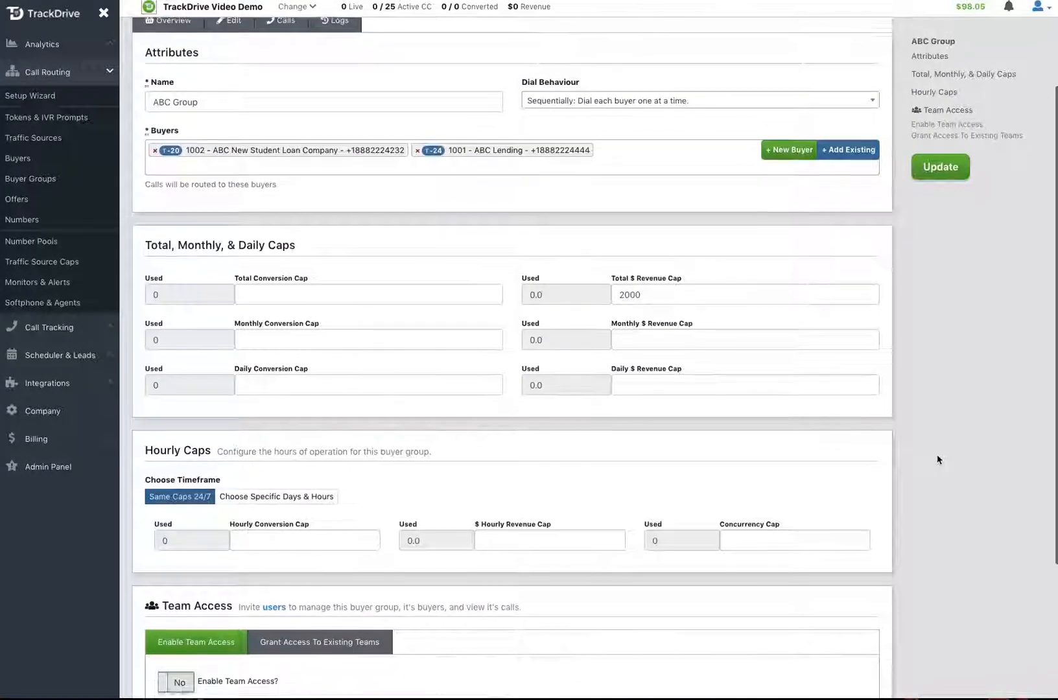
scroll(937, 461, "down", 2)
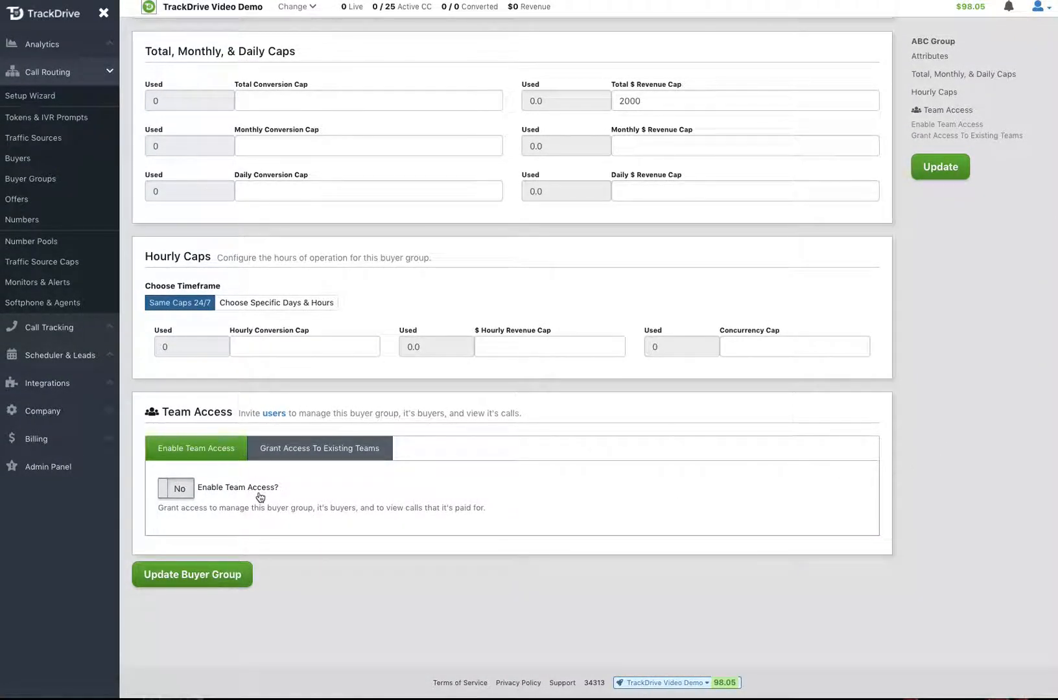
left_click(177, 491)
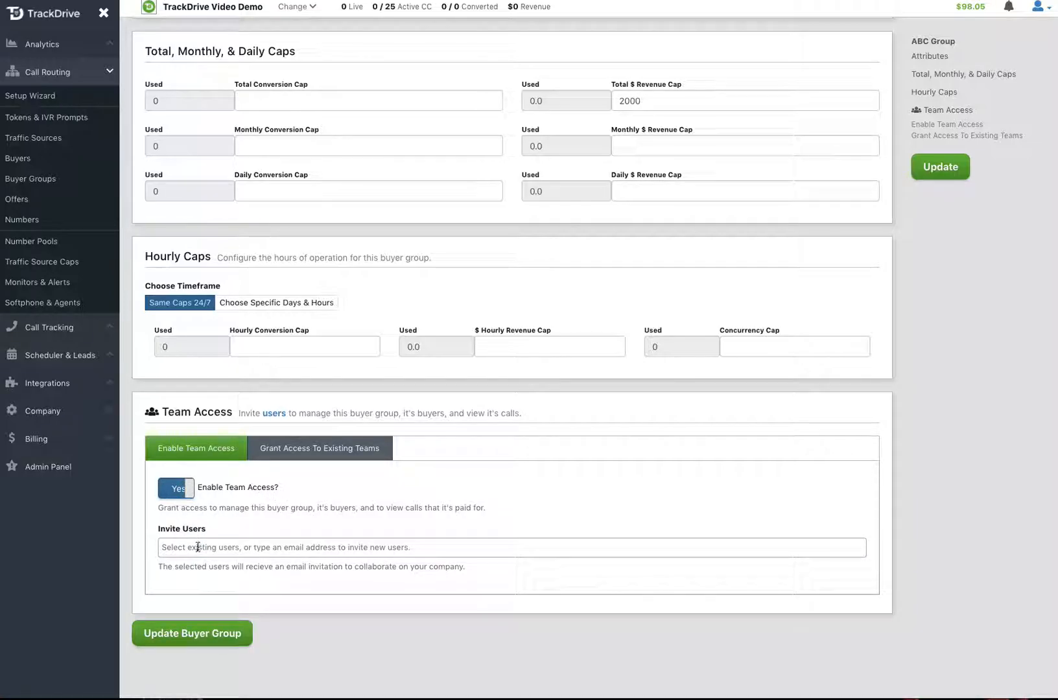
left_click(198, 548)
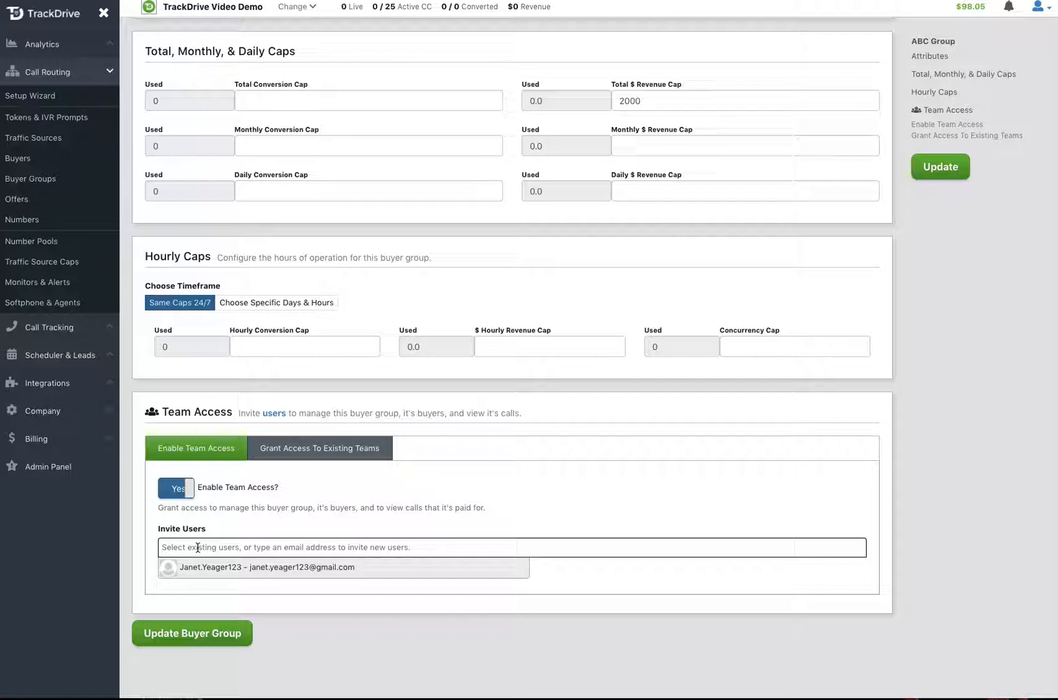
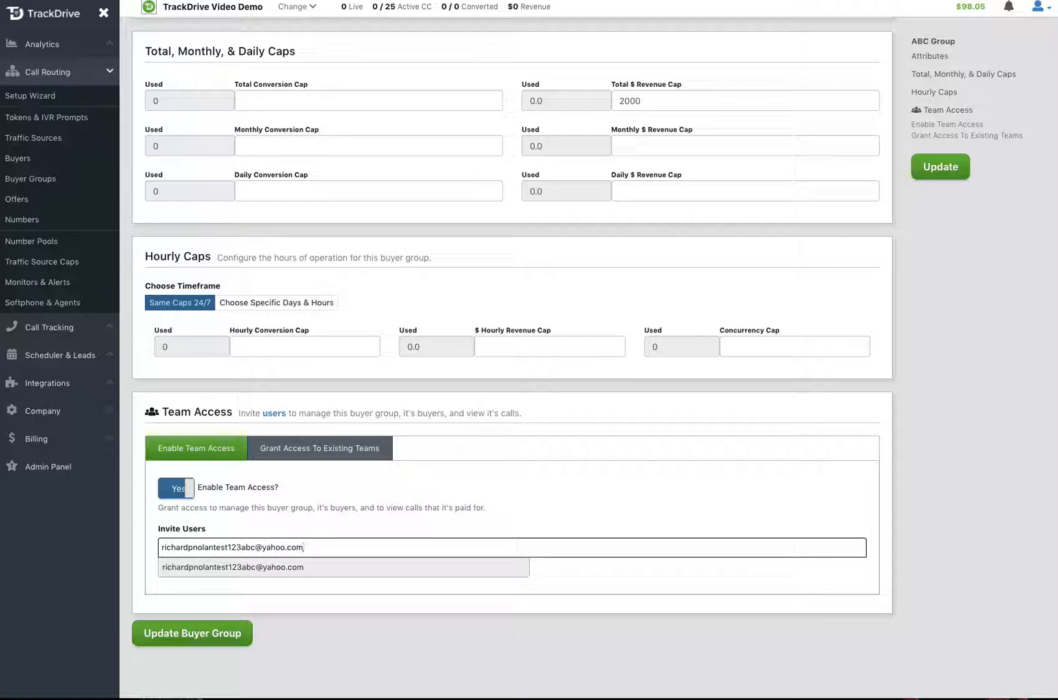
left_click(201, 569)
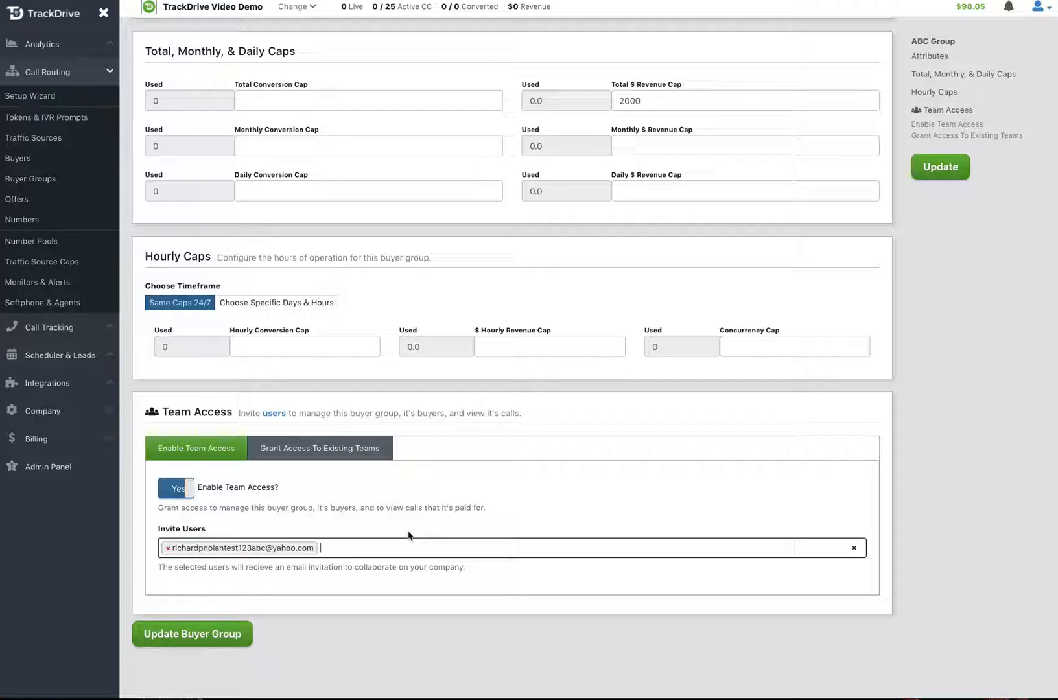
Save the ABC Group buyer group with Update Buyer Group
left_click(202, 635)
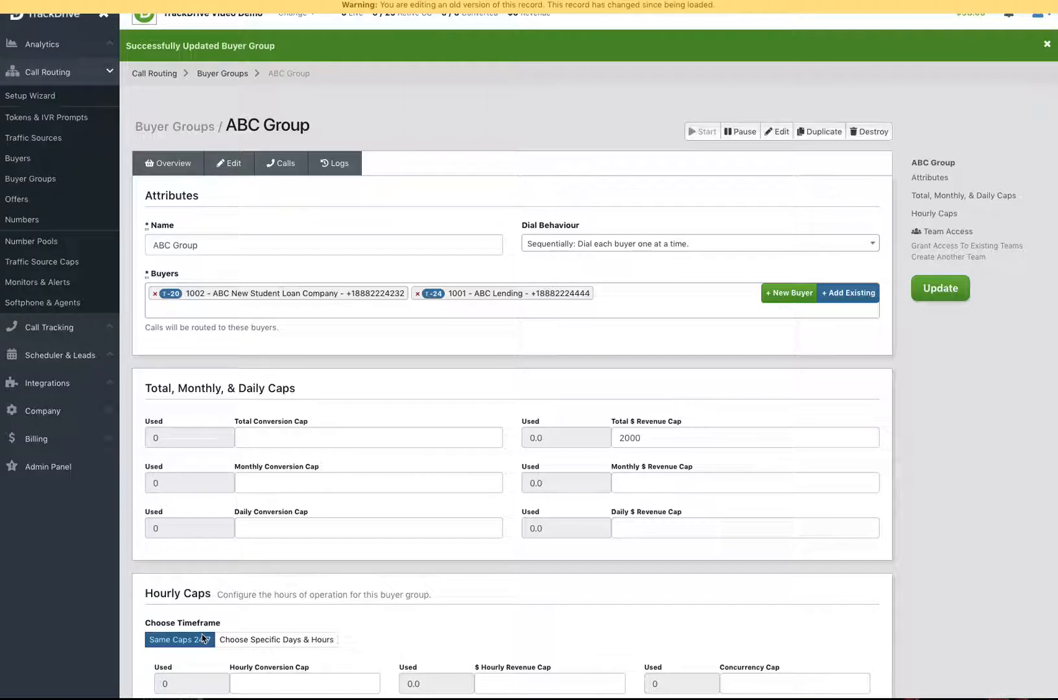
Open the SLC - Student Loan Consolidation offer for editing
left_click(14, 201)
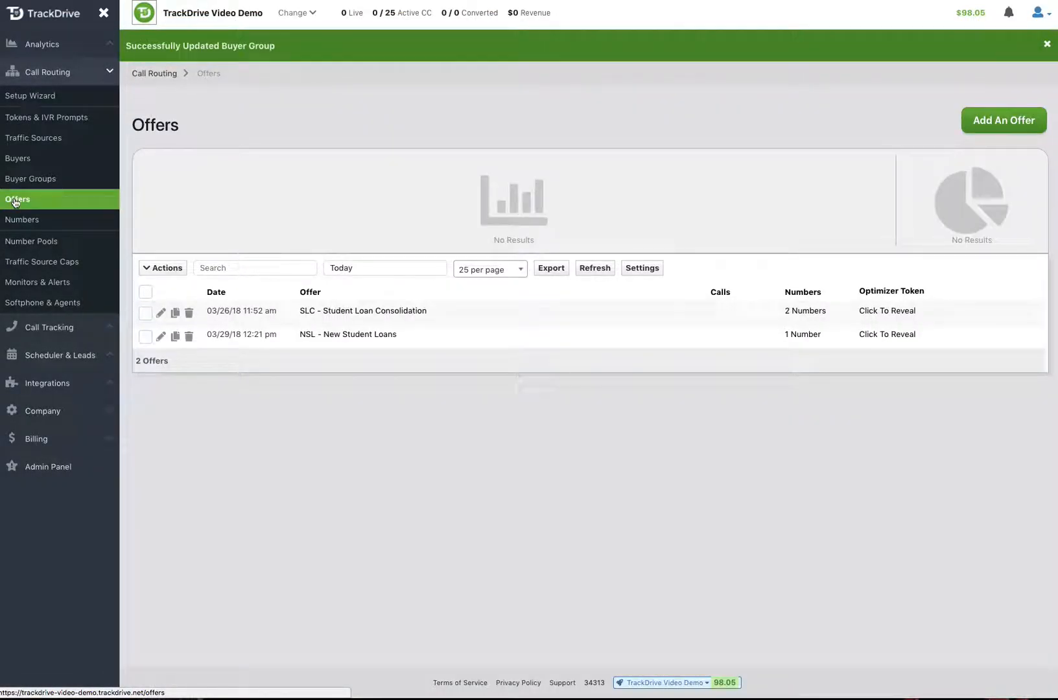
left_click(161, 312)
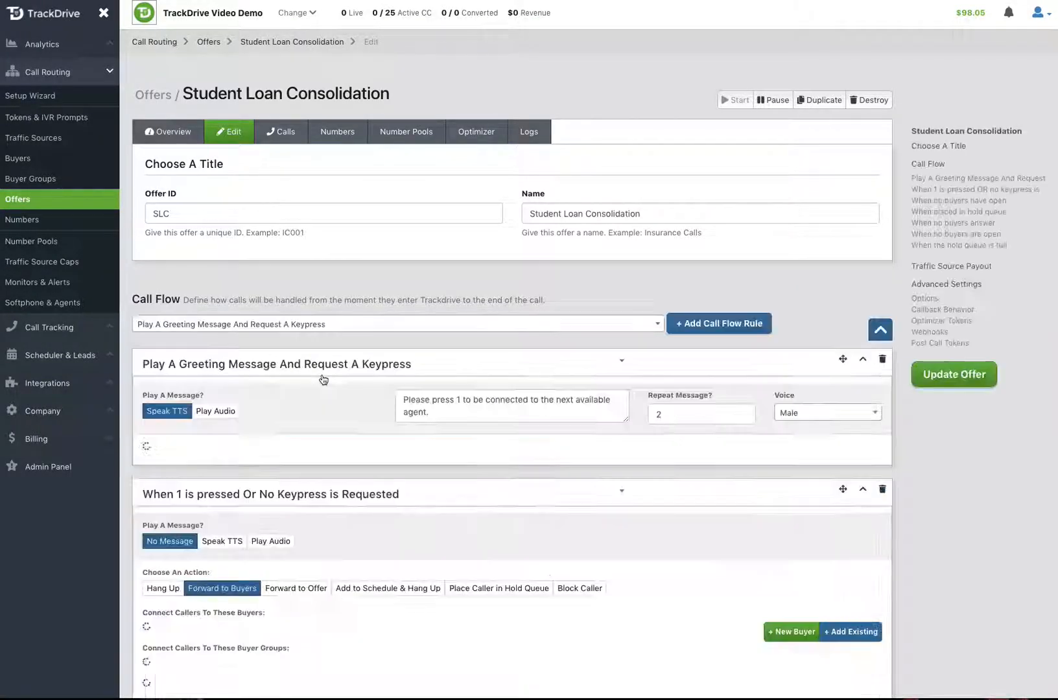
scroll(323, 380, "down", 5)
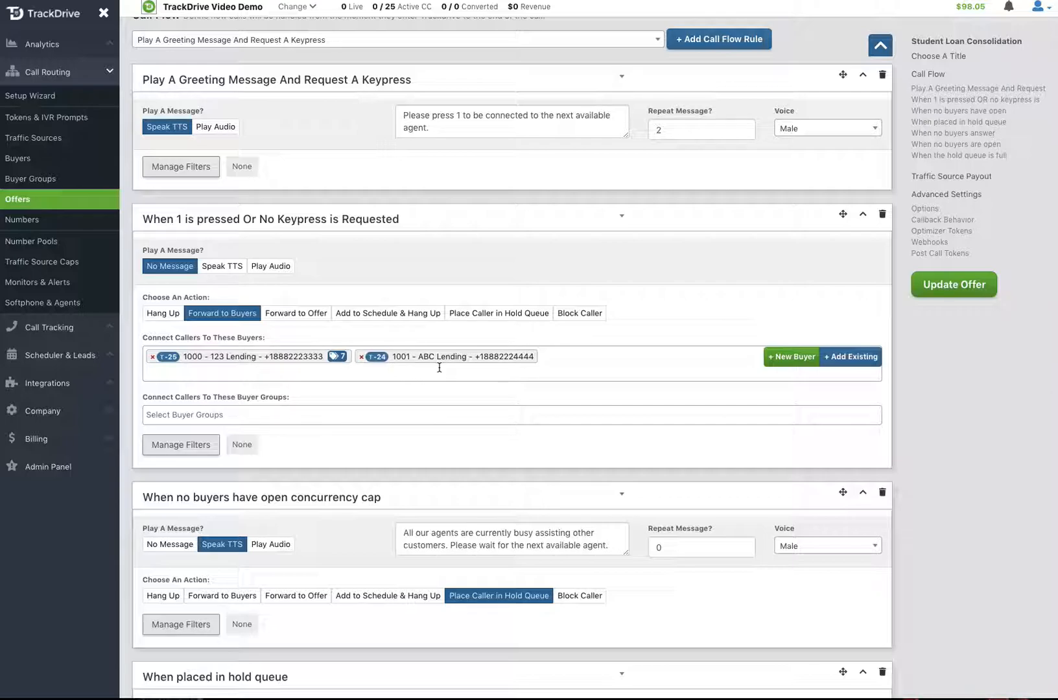
In the 'When 1 is pressed' rule, replace buyer 1001 - ABC Lending with buyer group ABC Group and update the offer
left_click(361, 357)
left_click(412, 449)
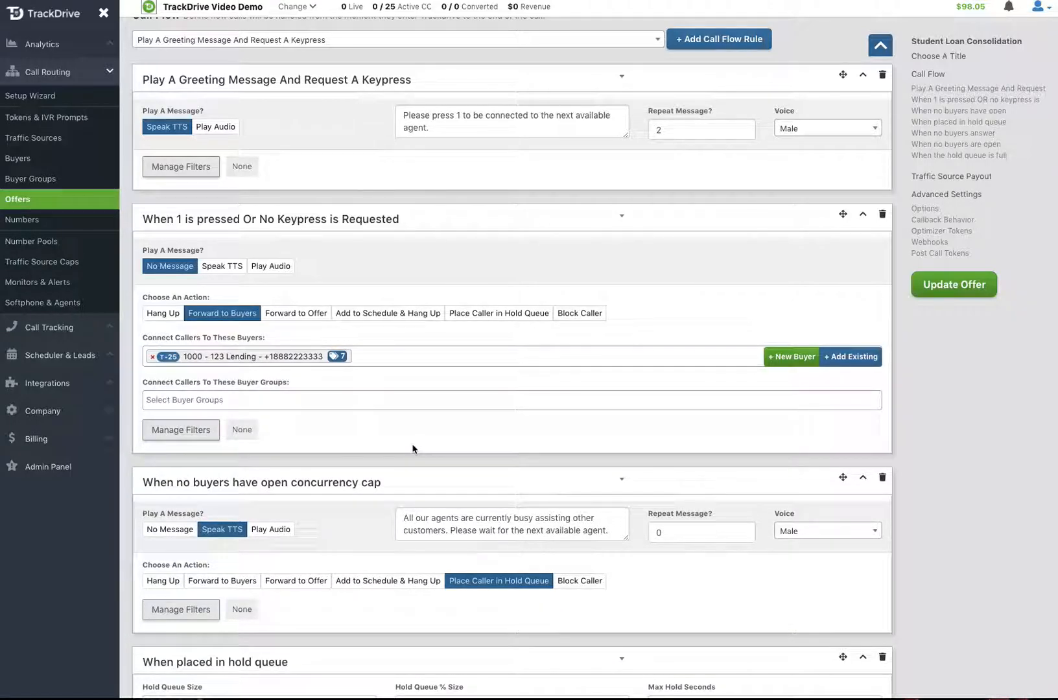
left_click(326, 400)
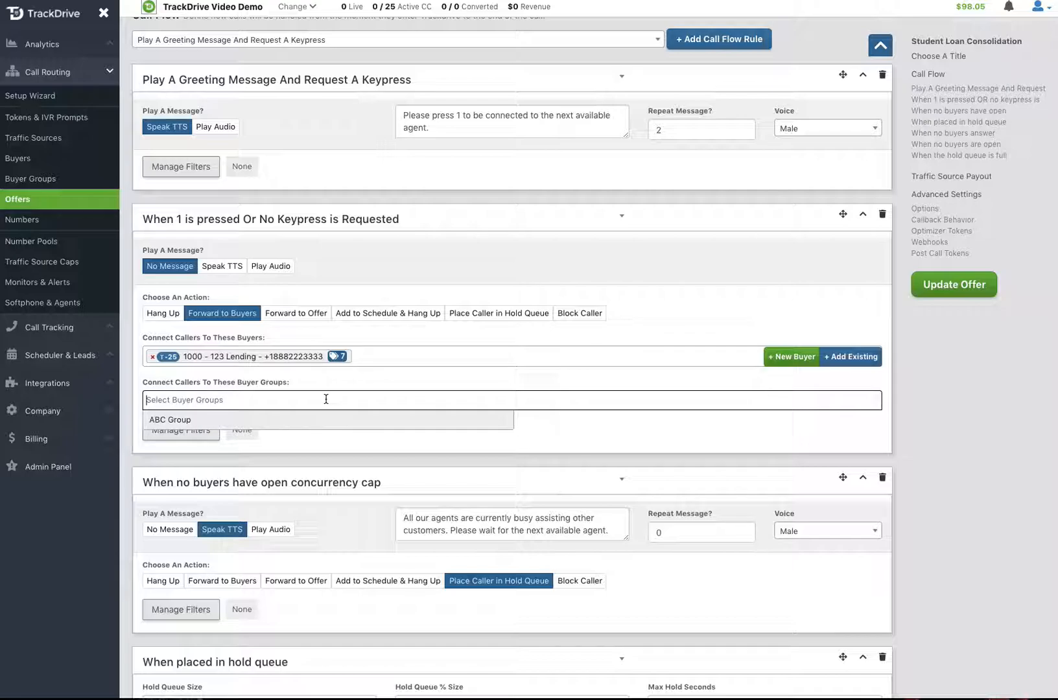
left_click(183, 421)
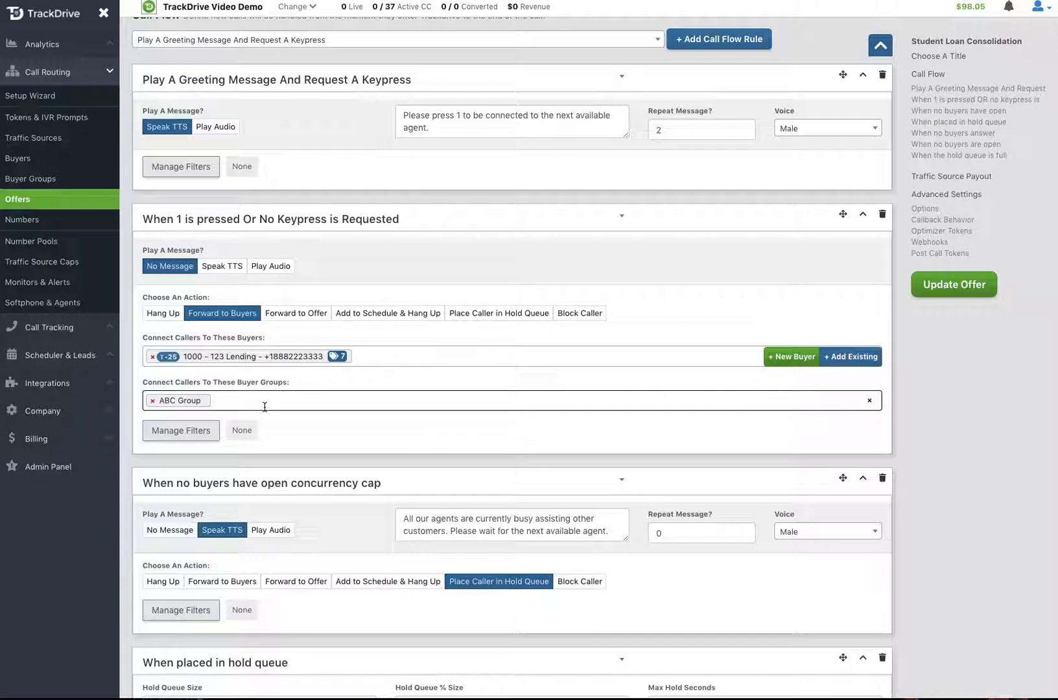
left_click(947, 292)
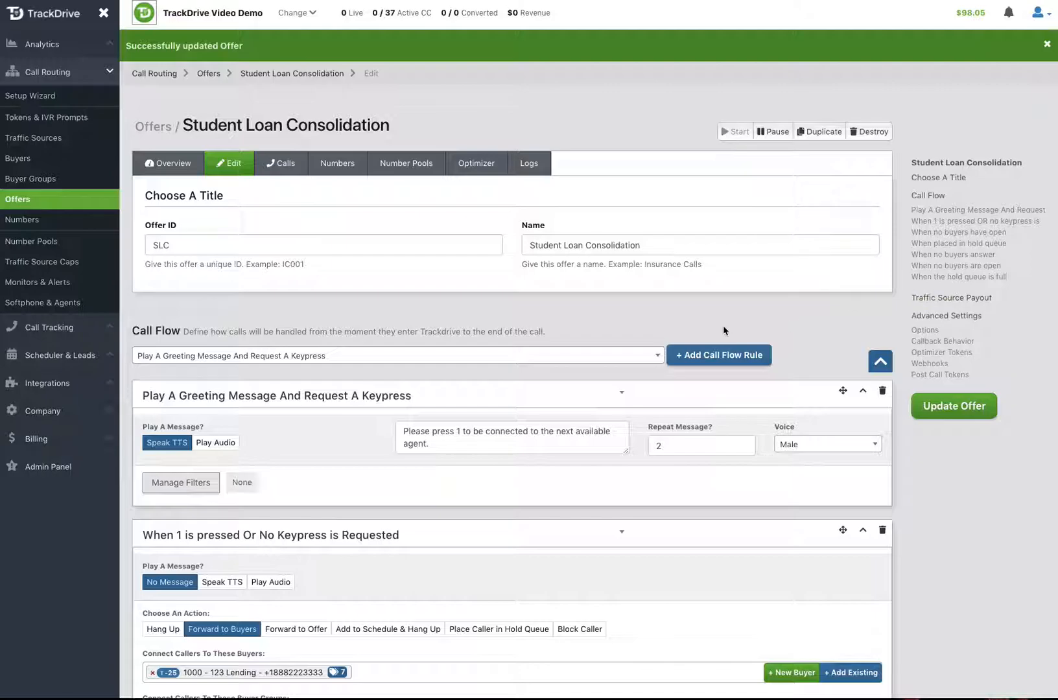
scroll(719, 334, "down", 4)
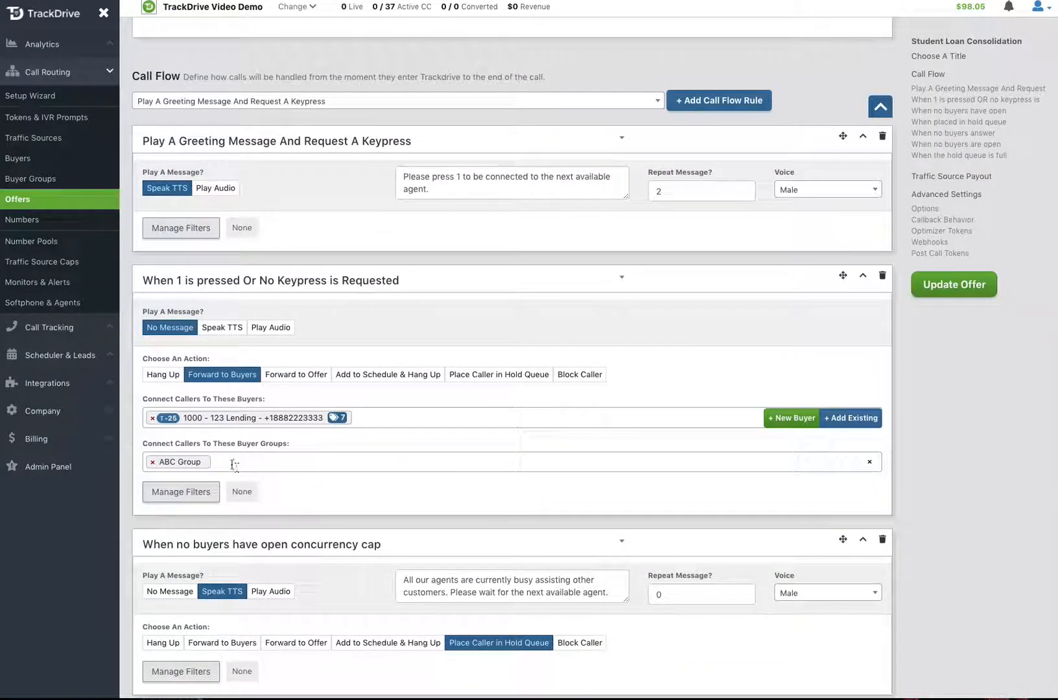
Open the Buyer Group ABC Group team for editing from Company > Teams
left_click(40, 414)
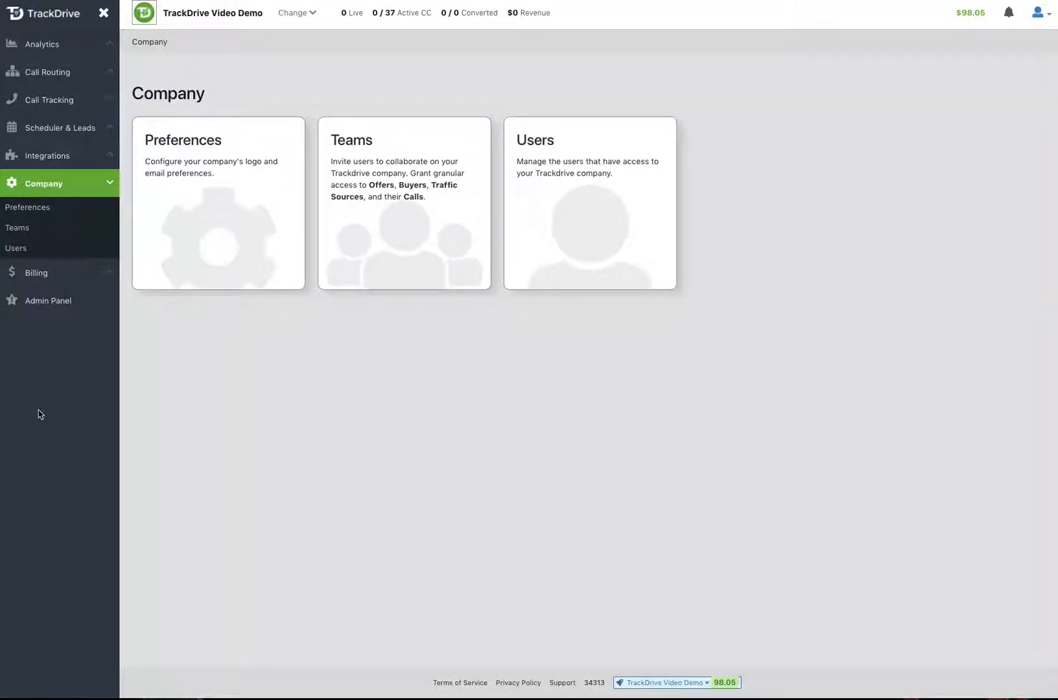
left_click(351, 143)
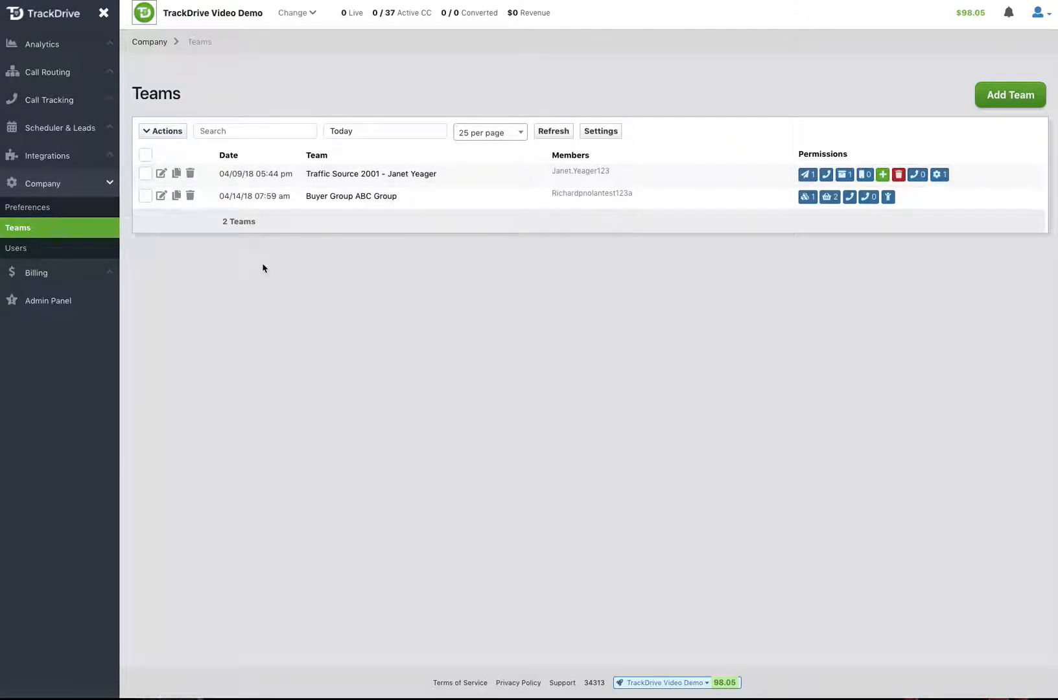
left_click(160, 199)
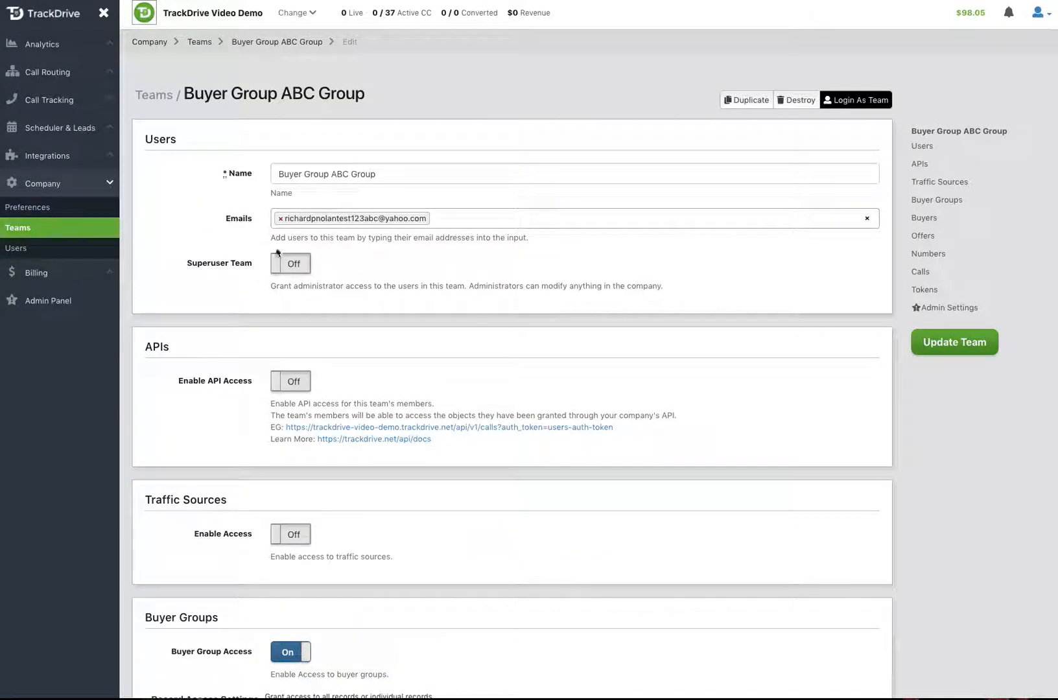
scroll(491, 350, "down", 1)
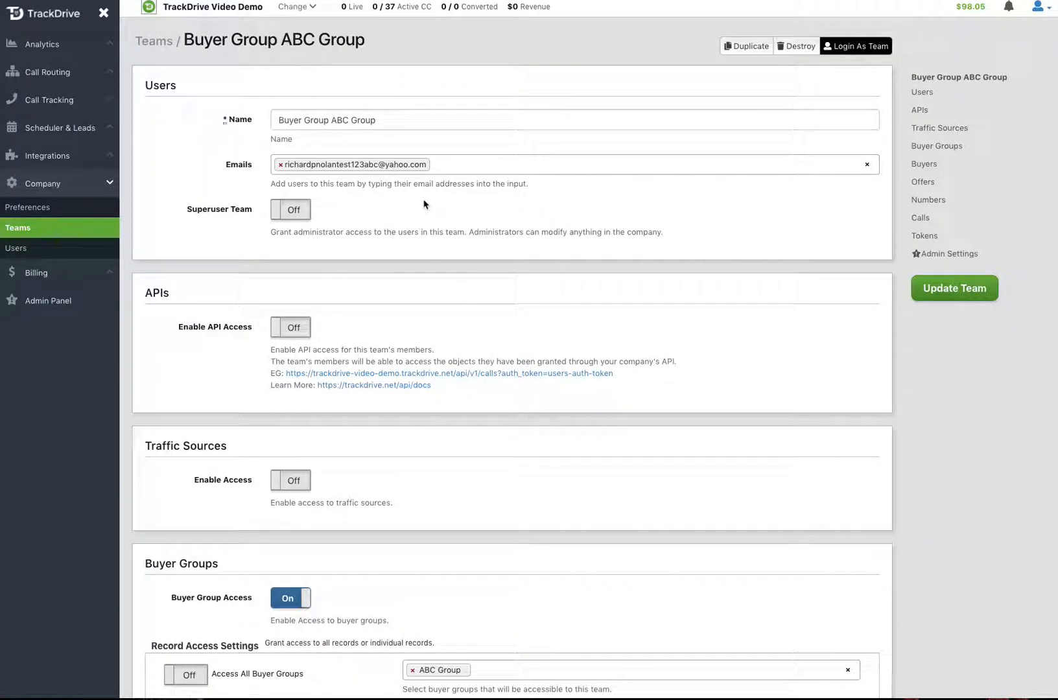
scroll(426, 205, "down", 1)
scroll(424, 204, "down", 5)
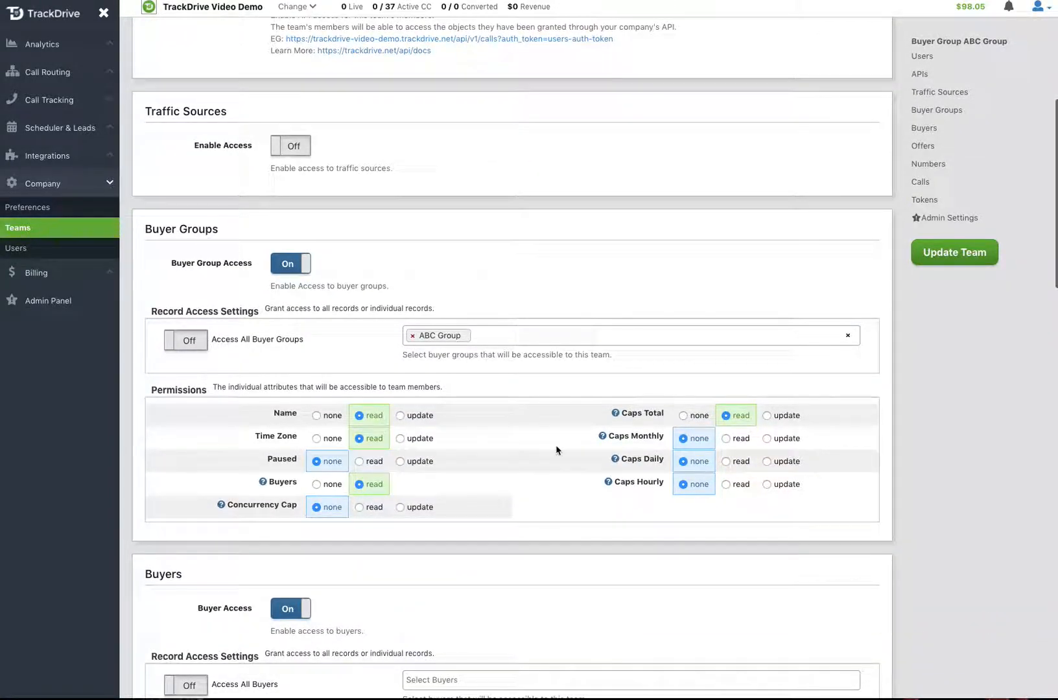
scroll(558, 448, "down", 2)
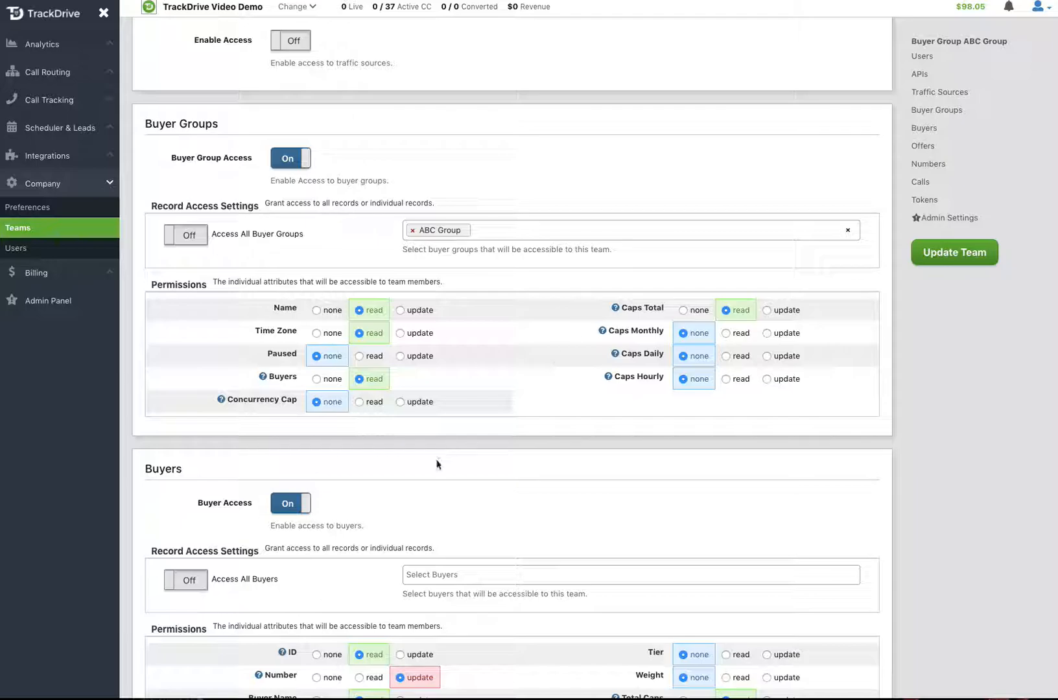
scroll(437, 462, "down", 5)
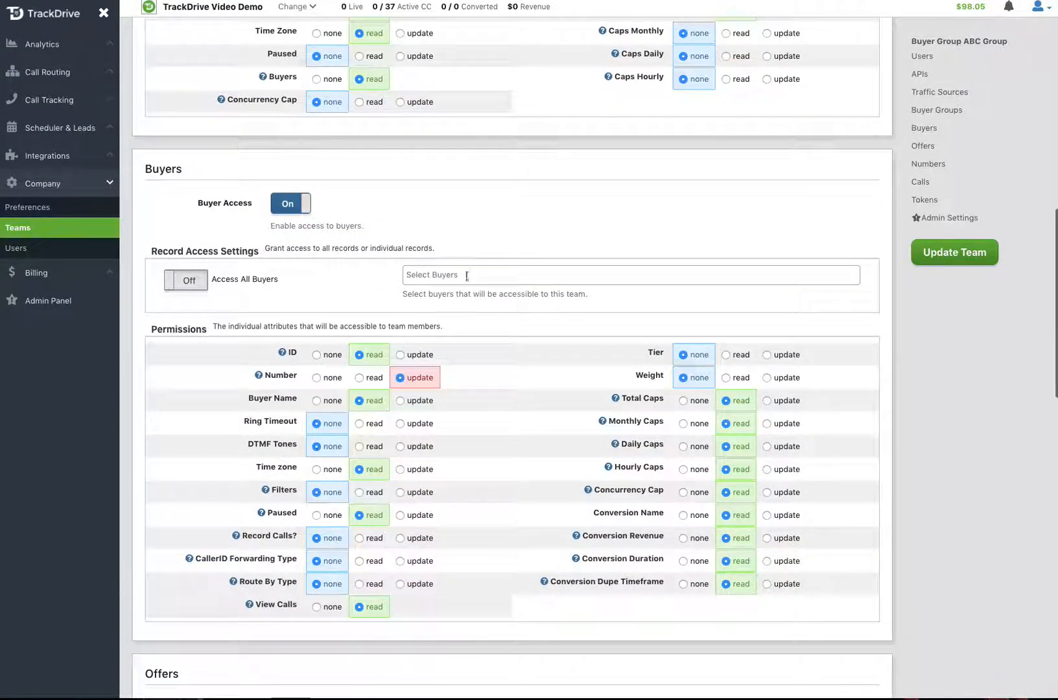
scroll(538, 288, "up", 3)
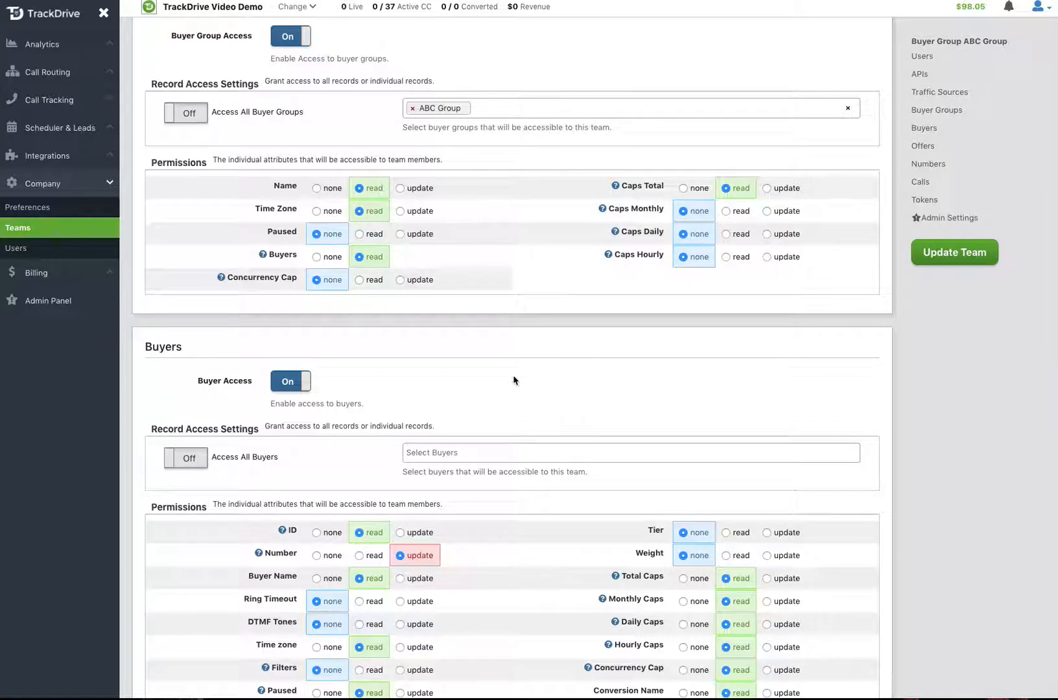
scroll(513, 380, "down", 2)
scroll(514, 380, "down", 1)
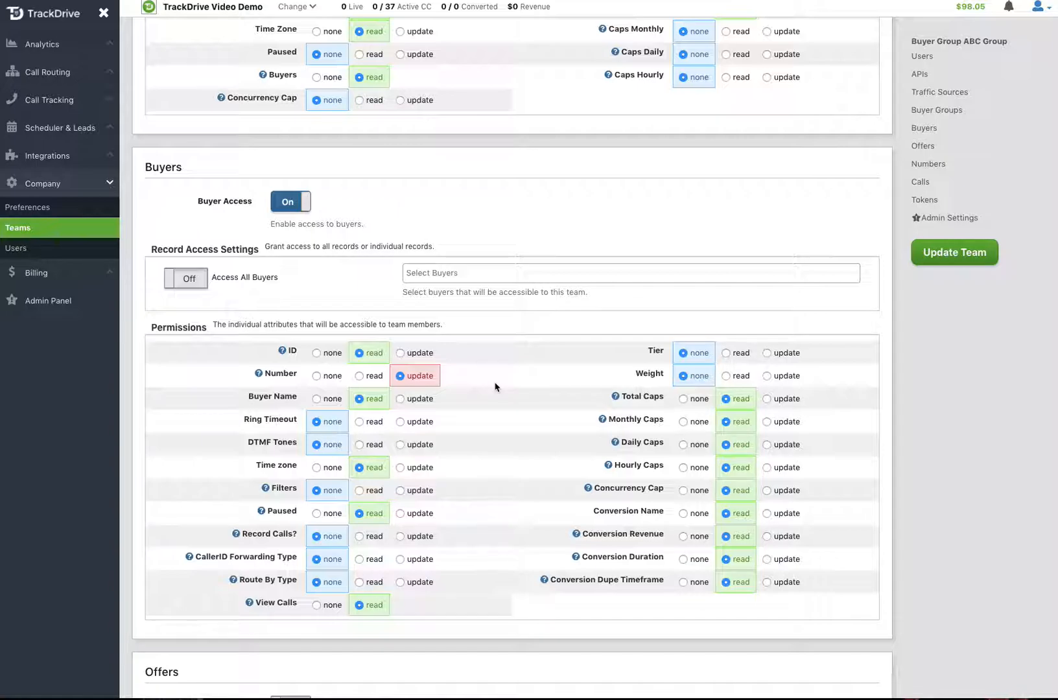
Set the Buyer Name, Time zone and Paused buyer permissions to update
left_click(400, 400)
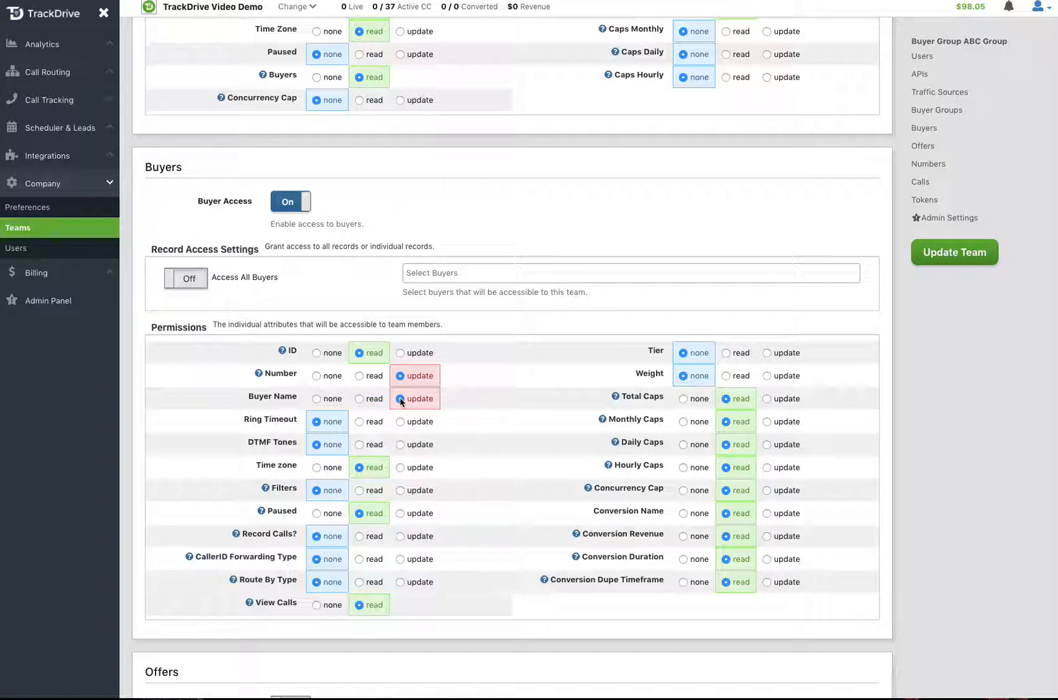
left_click(400, 467)
left_click(401, 514)
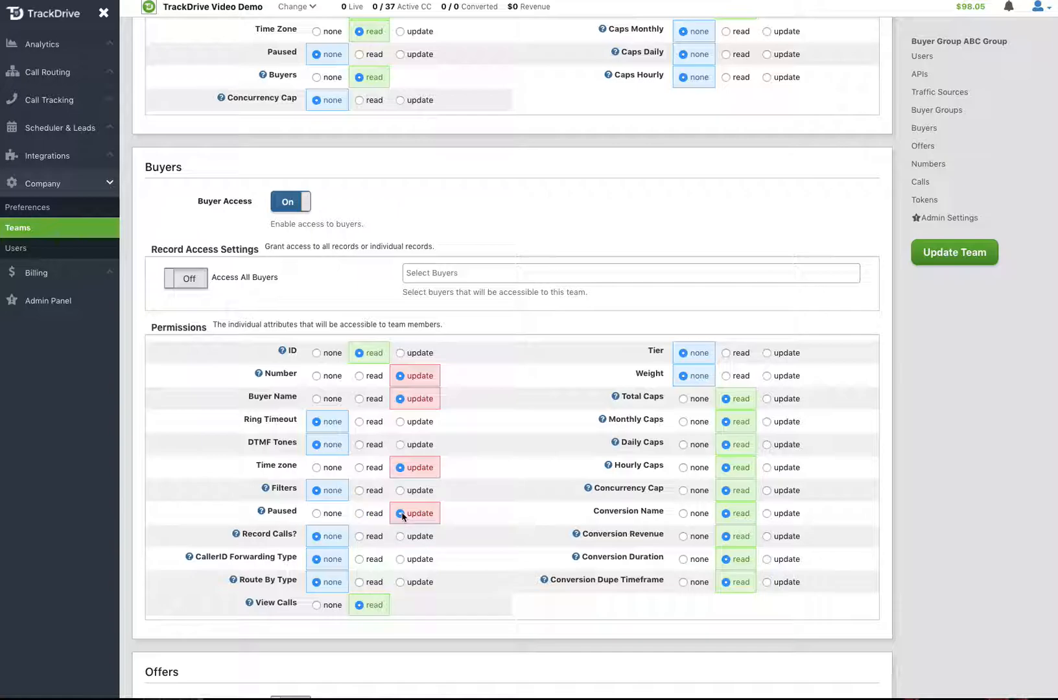
scroll(402, 516, "down", 5)
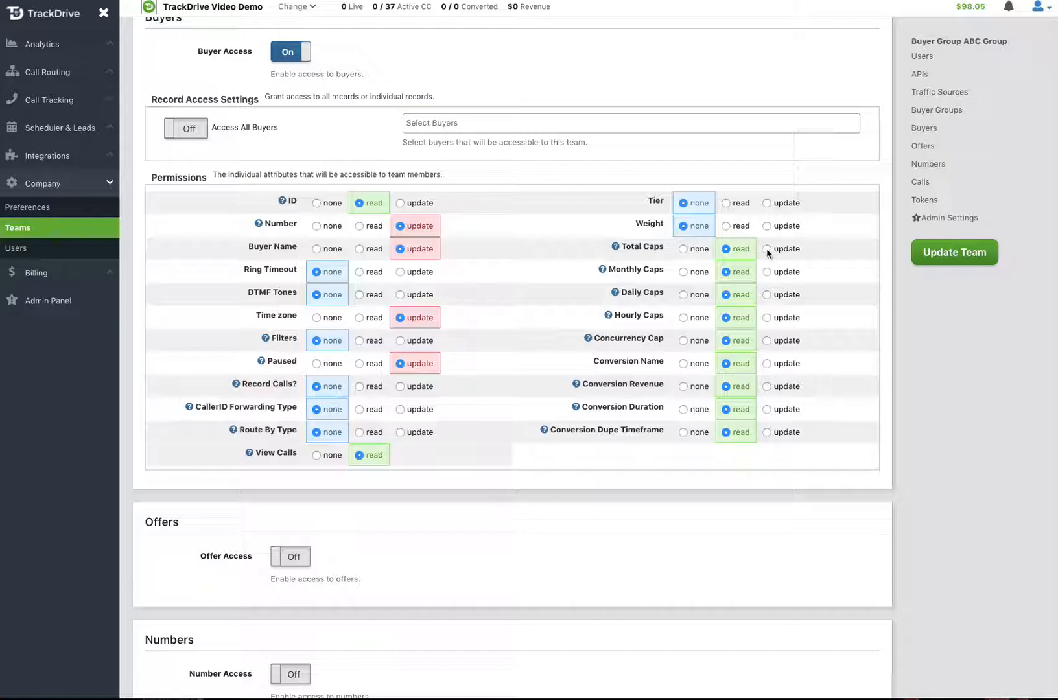
Set Total, Monthly, Daily, Hourly and Concurrency Caps plus Conversion Revenue to update in Buyers Permissions
left_click(767, 249)
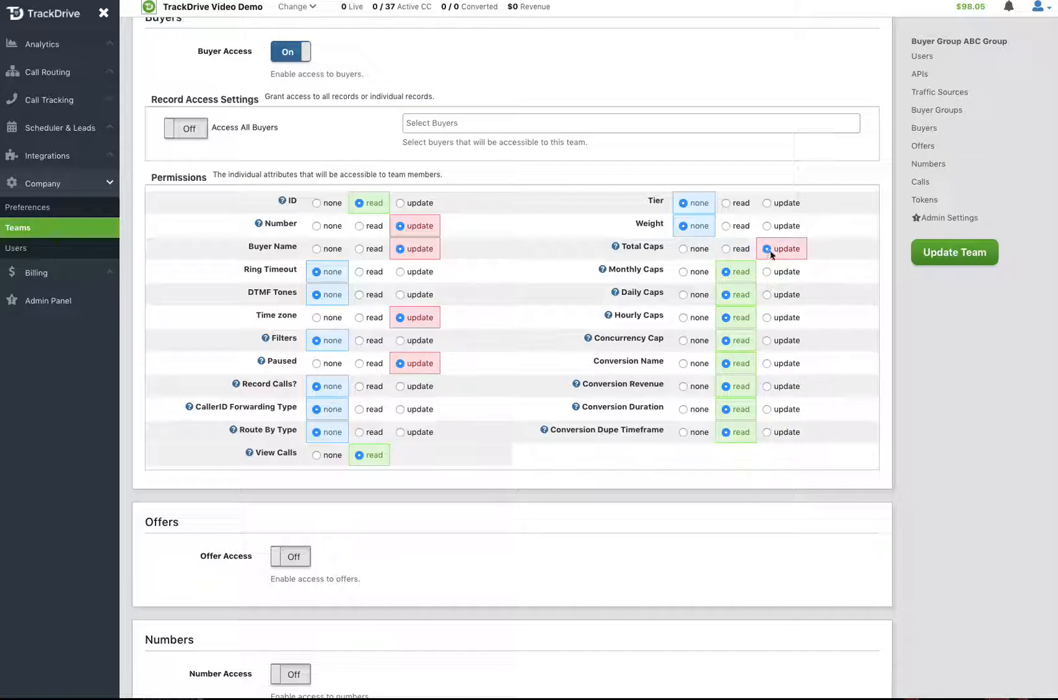
left_click(767, 272)
left_click(767, 295)
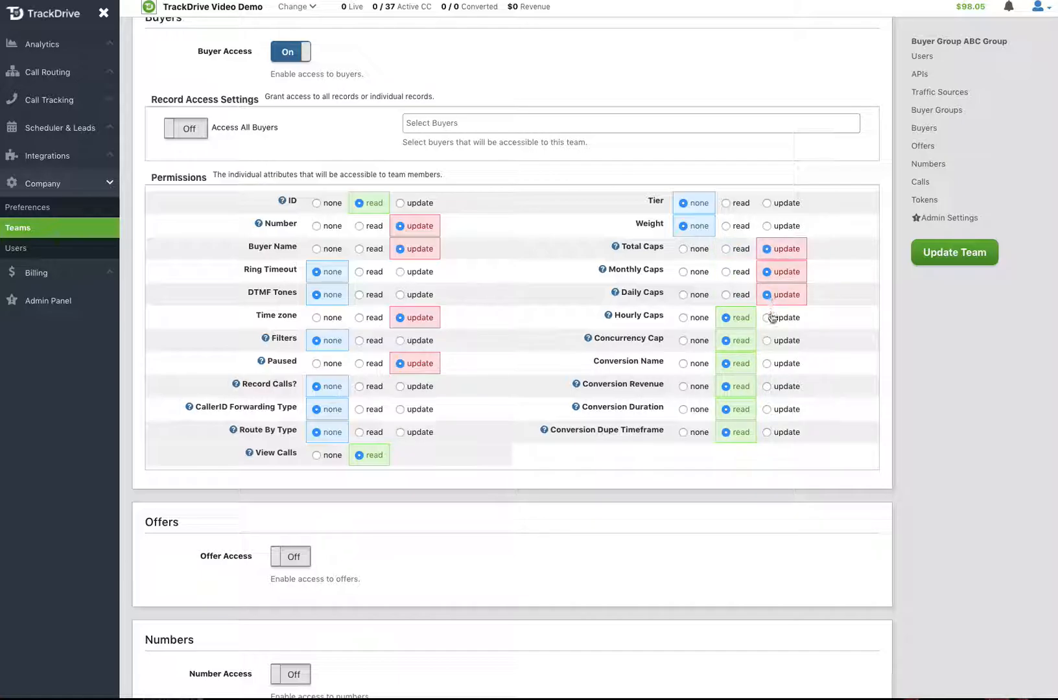
left_click(768, 318)
left_click(775, 341)
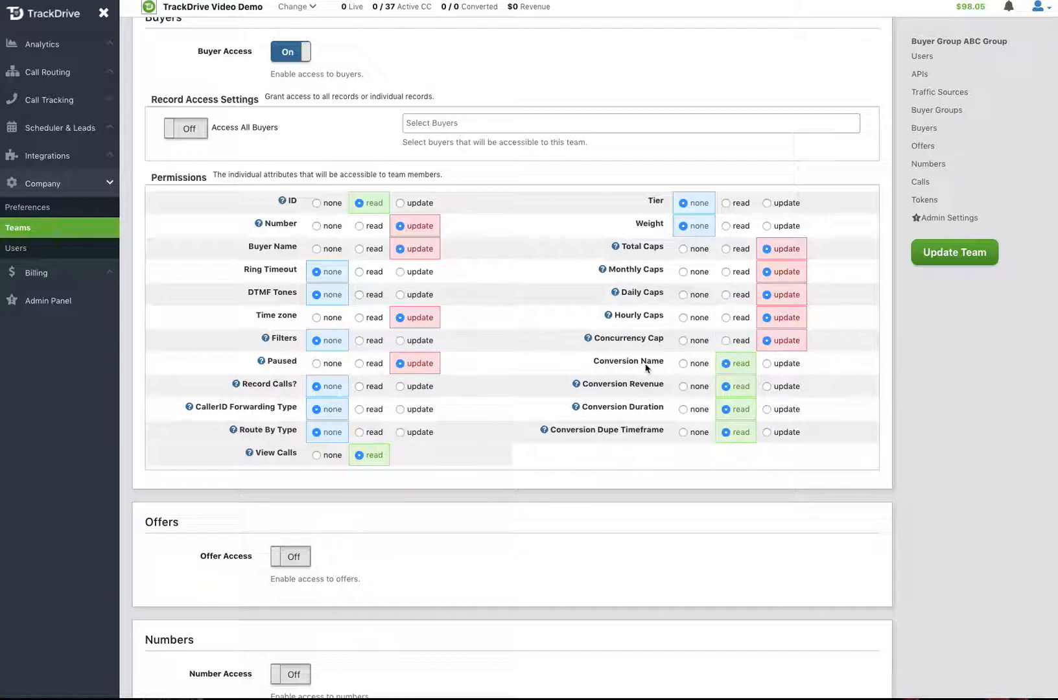
left_click(767, 387)
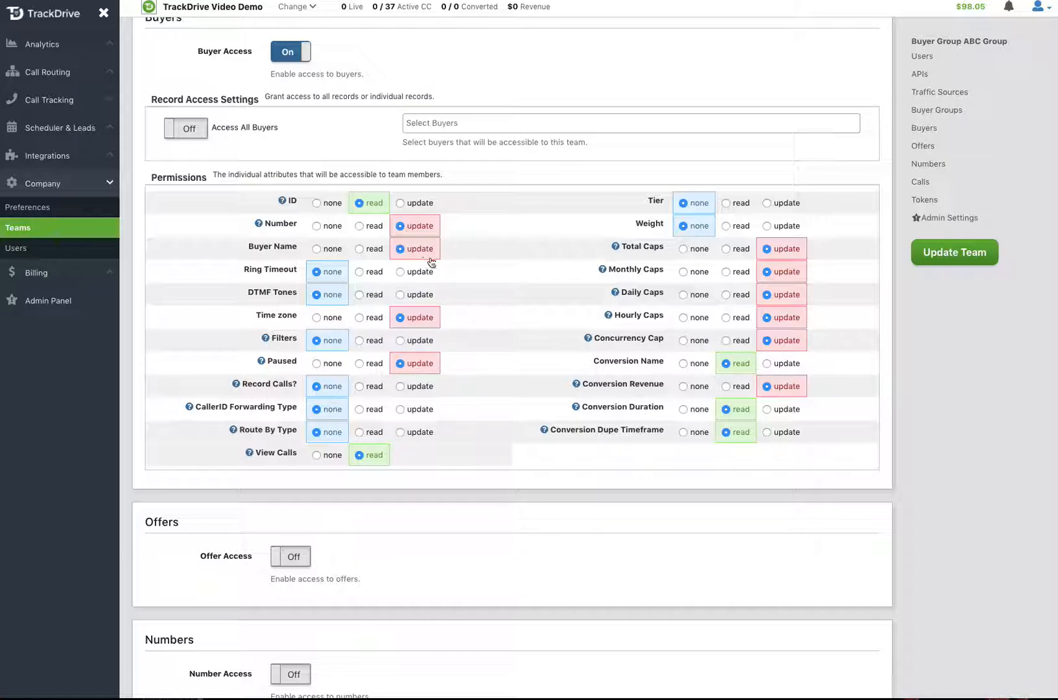
Save the ABC Group team permissions with Update Team
left_click(959, 259)
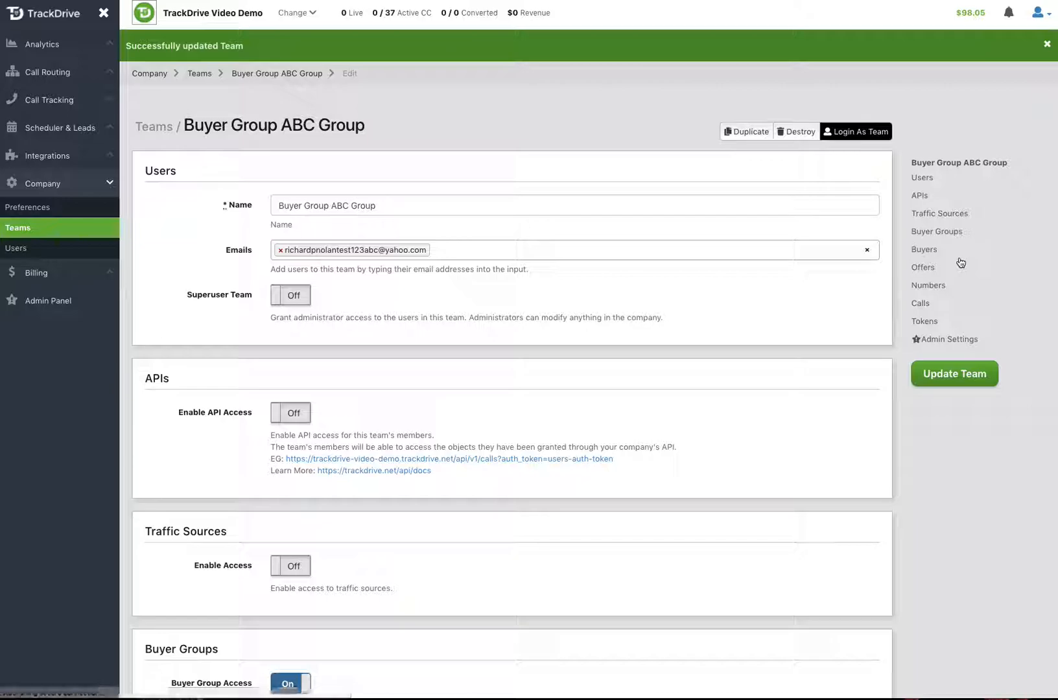